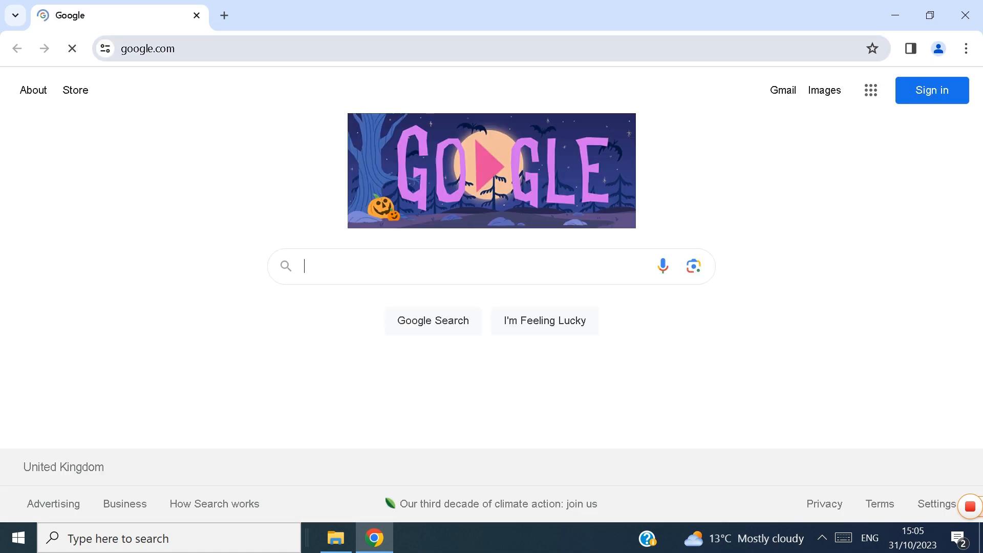
Step: Open the DiskGenius website at diskgenius.com
left_click(148, 49)
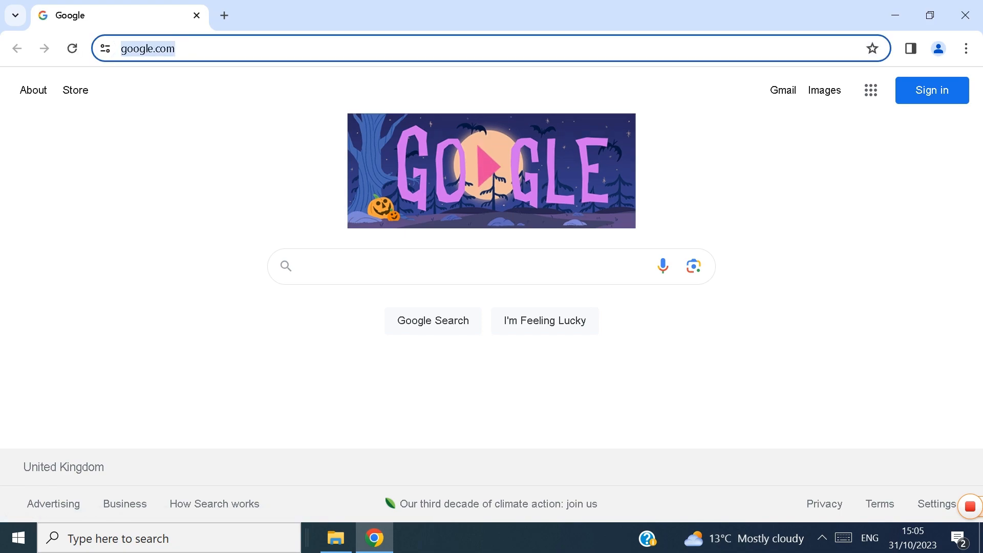
type("di")
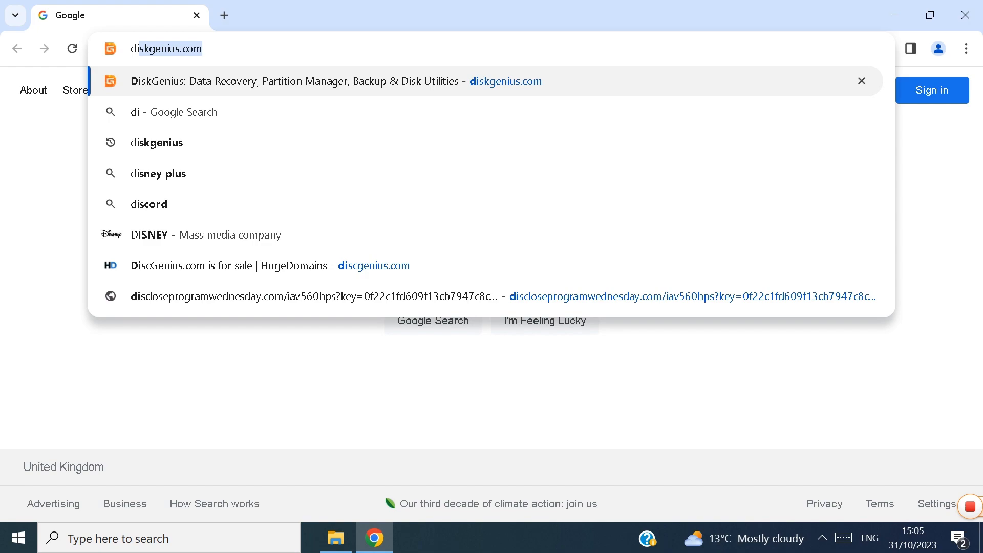
type("sk")
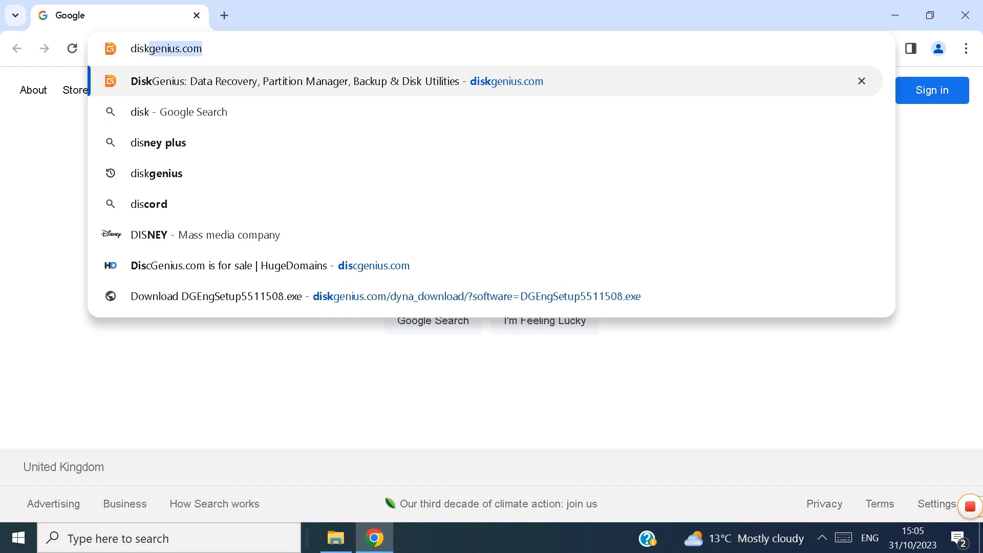
type("gen")
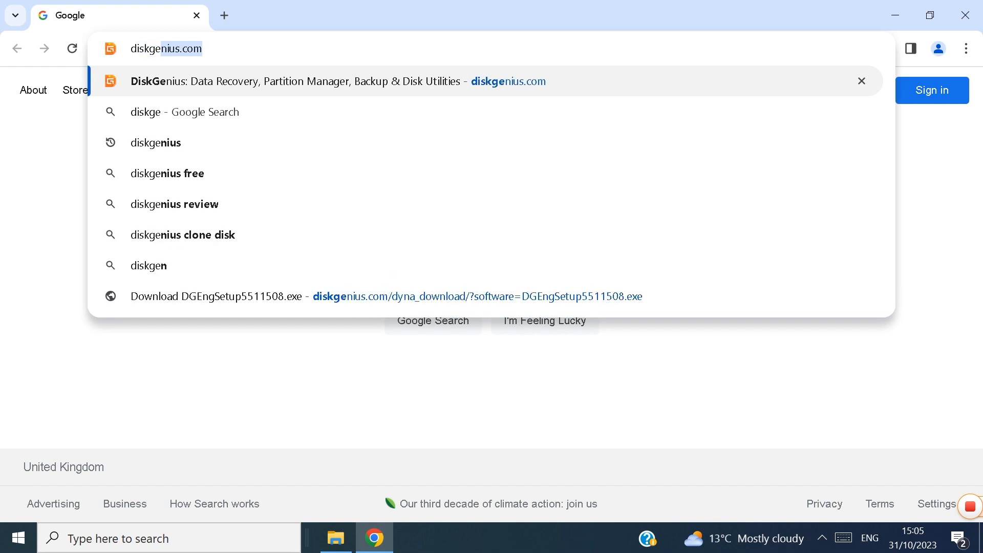
type("iu")
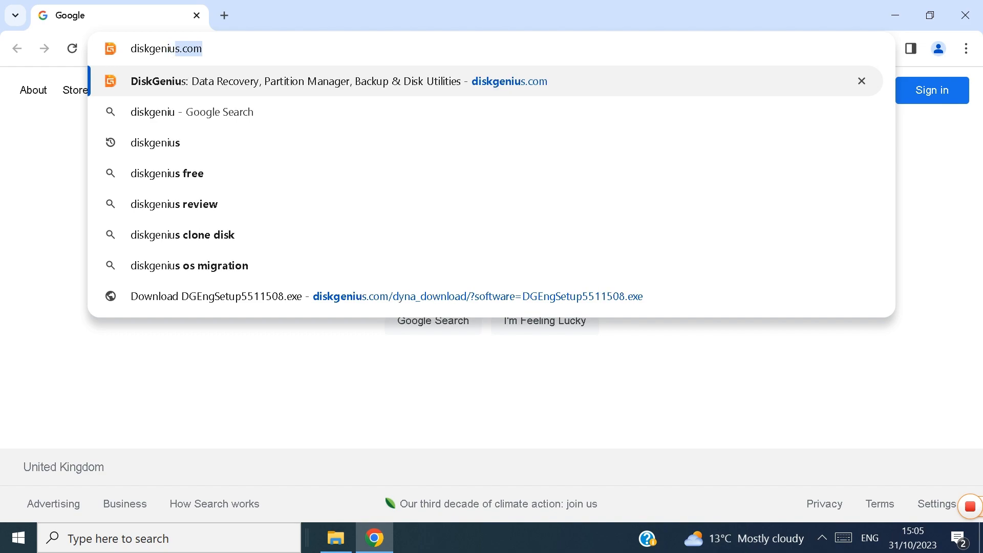
type("s")
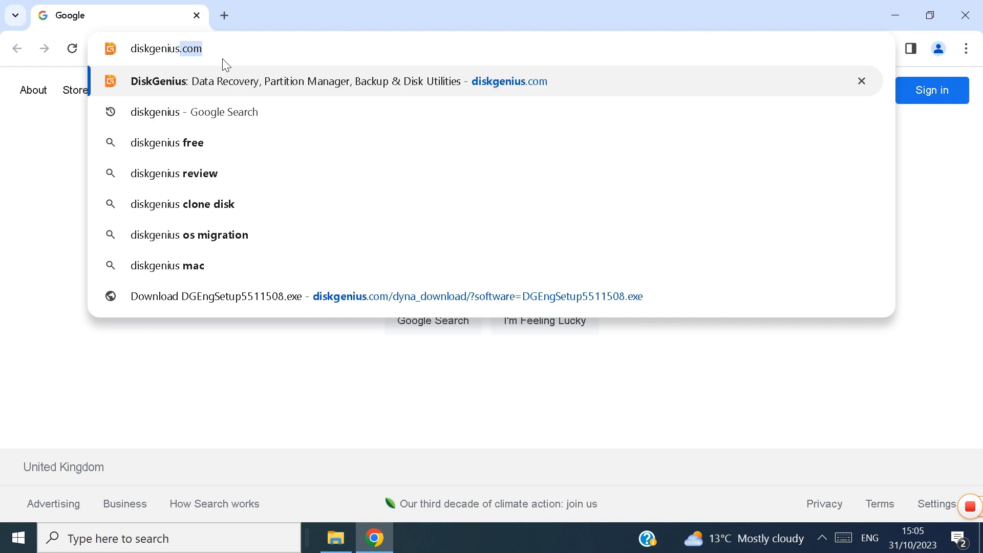
left_click(225, 86)
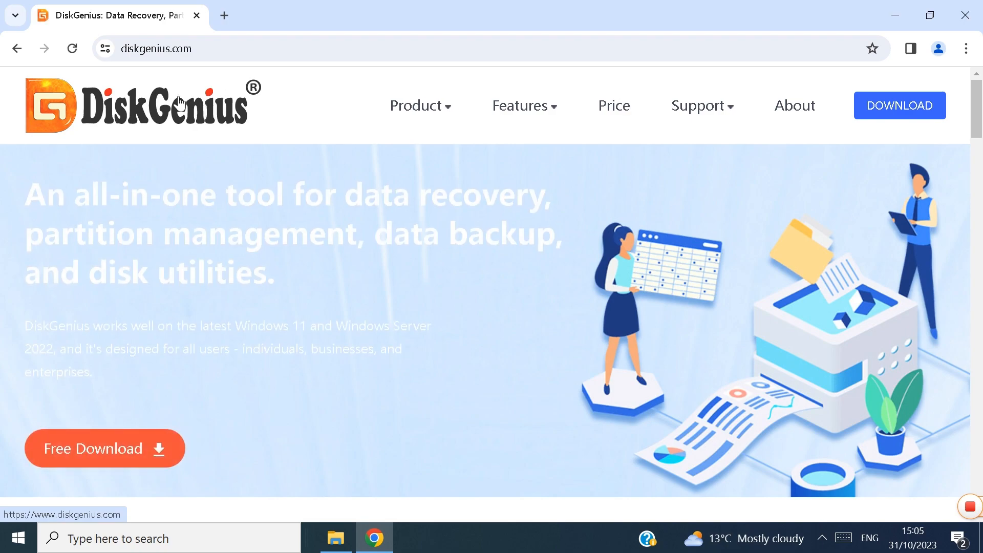
Step: Download the free DiskGenius installer, run DGEngSetup5511508.exe and minimize the browser
left_click(107, 450)
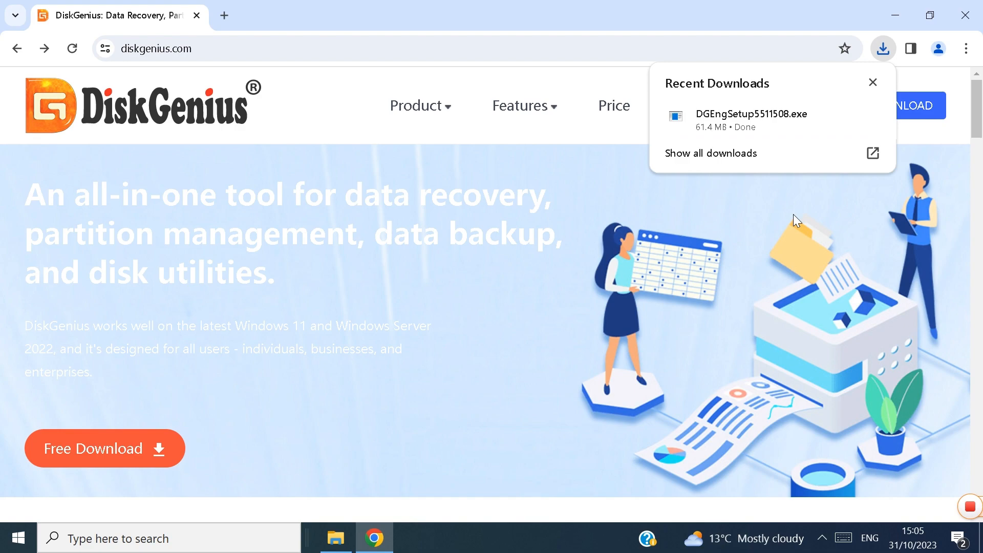
left_click(749, 124)
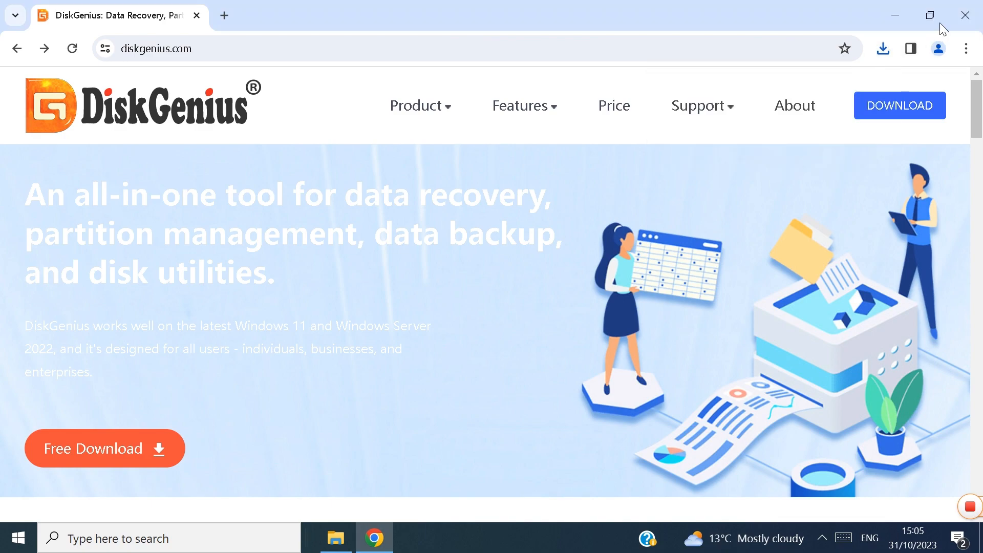
left_click(899, 16)
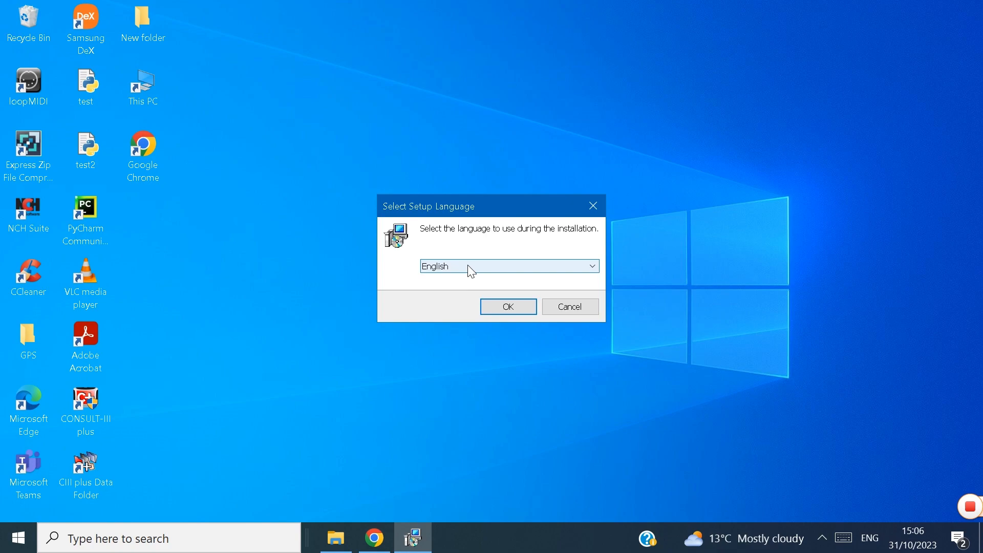
Step: Proceed through the setup in English, accepting the license agreement and choosing D:\DiskGenius as the installation folder
left_click(512, 306)
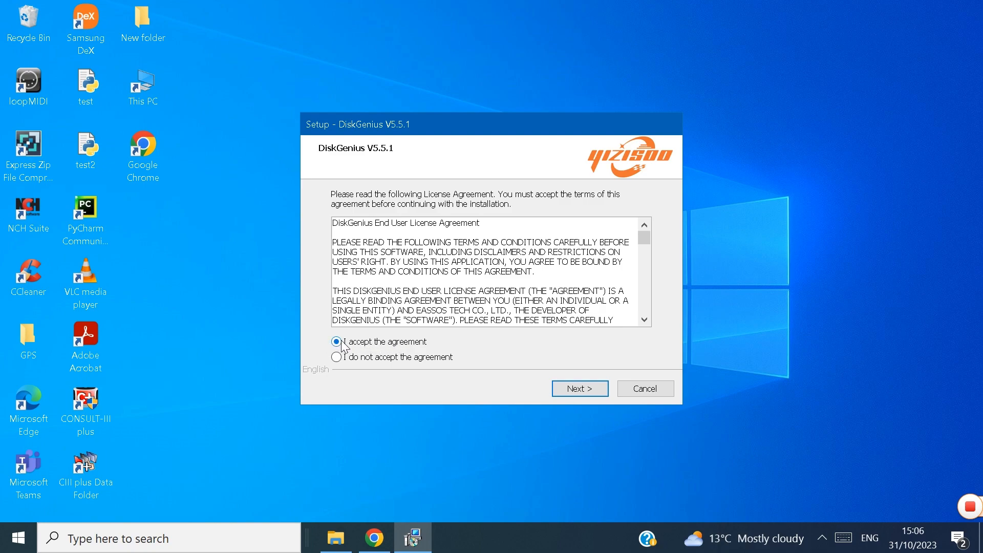
left_click(584, 394)
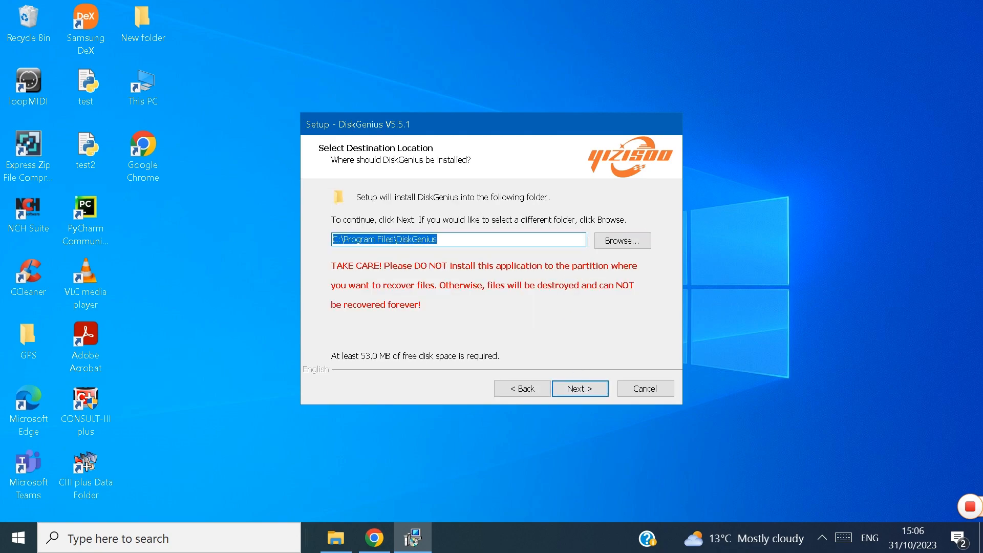
left_click(627, 244)
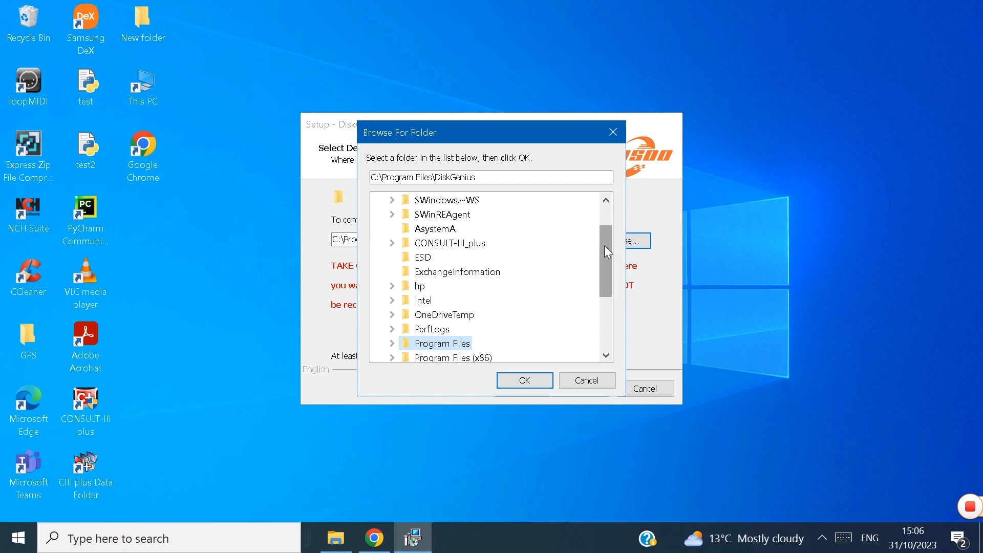
left_click_drag(605, 247, 602, 304)
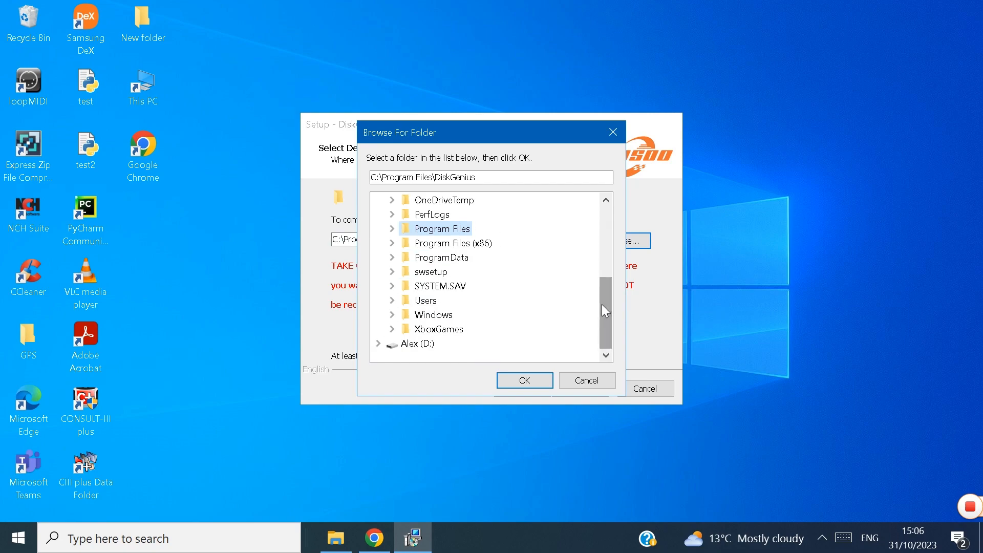
left_click(422, 345)
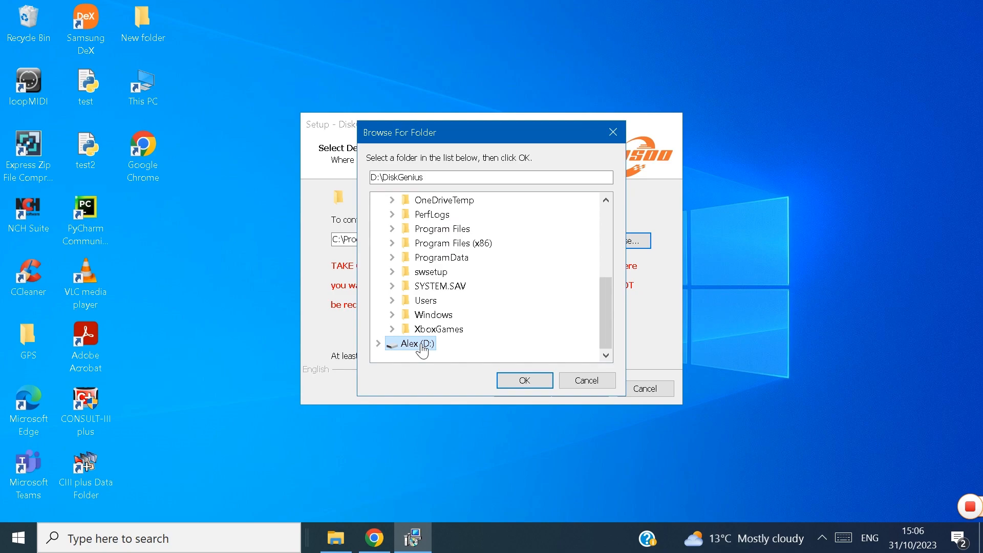
left_click(524, 383)
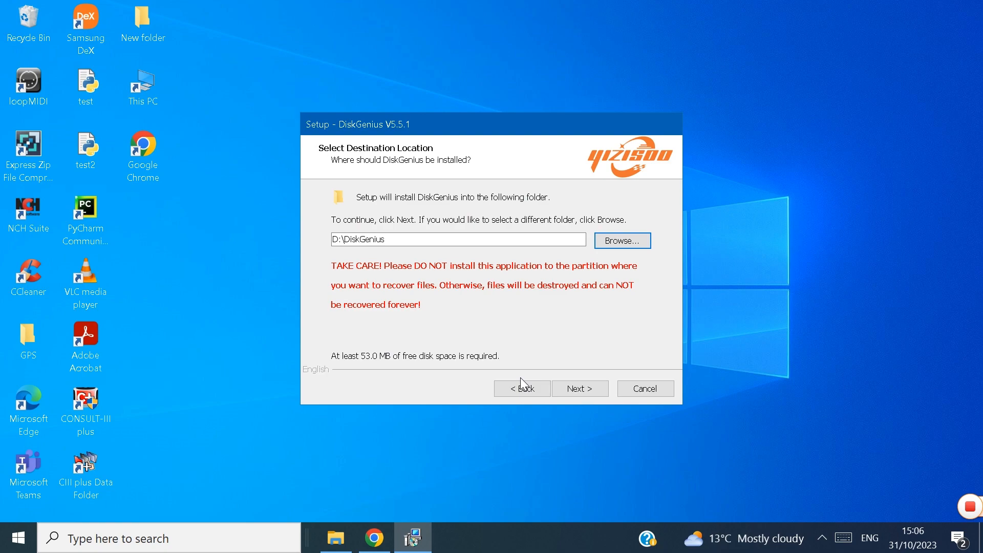
left_click(589, 387)
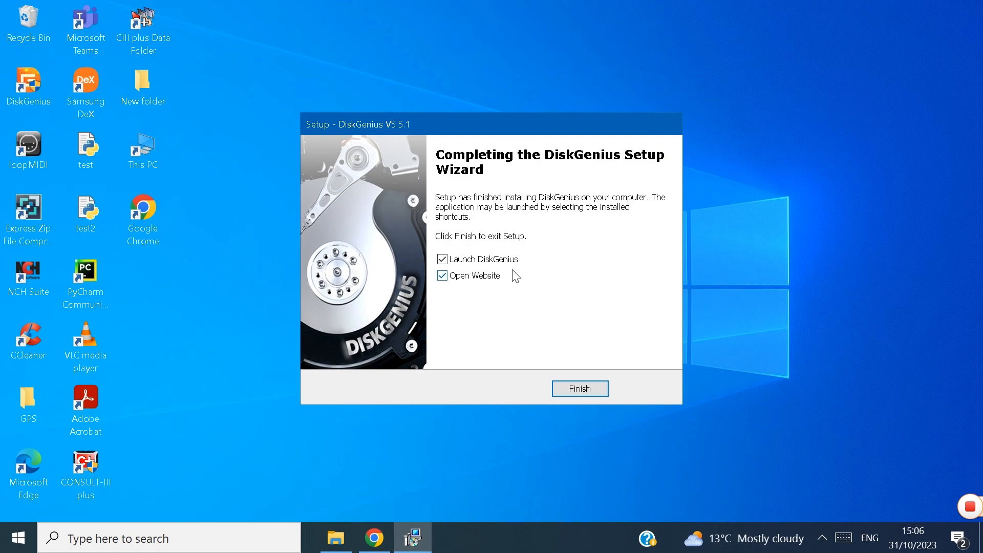
Step: Finish the setup wizard with both launching DiskGenius and opening the website turned off
left_click(448, 260)
left_click(446, 277)
left_click(580, 389)
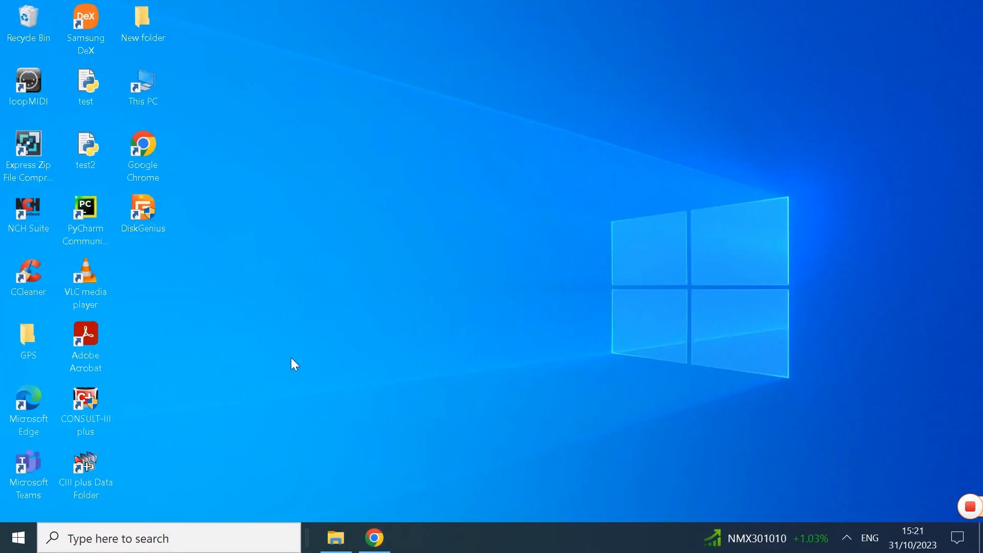
Step: Open DiskGenius maximized and start an OS migration with the disk HD1:ASMTUSB3.0DestopH (932GB) as the target
double_click(136, 215)
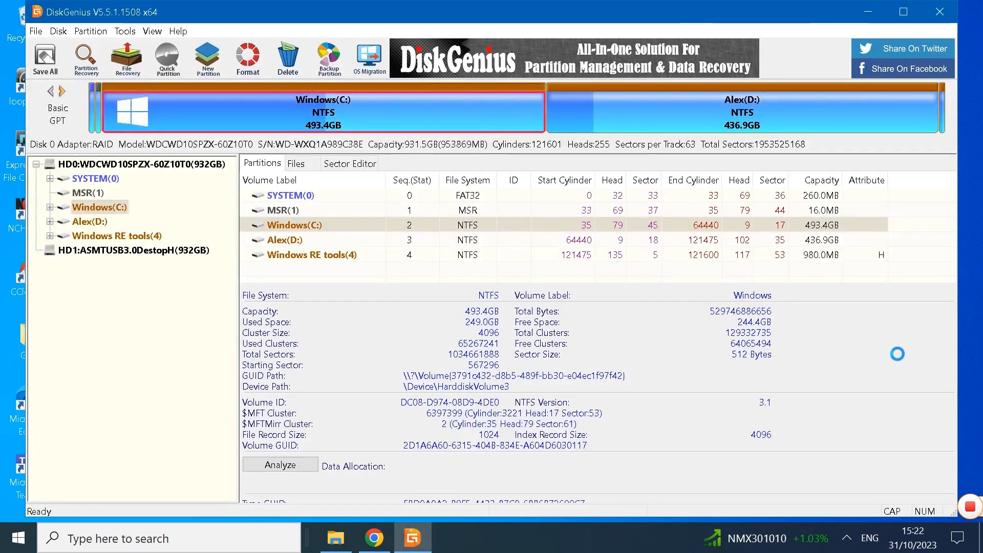
left_click(906, 11)
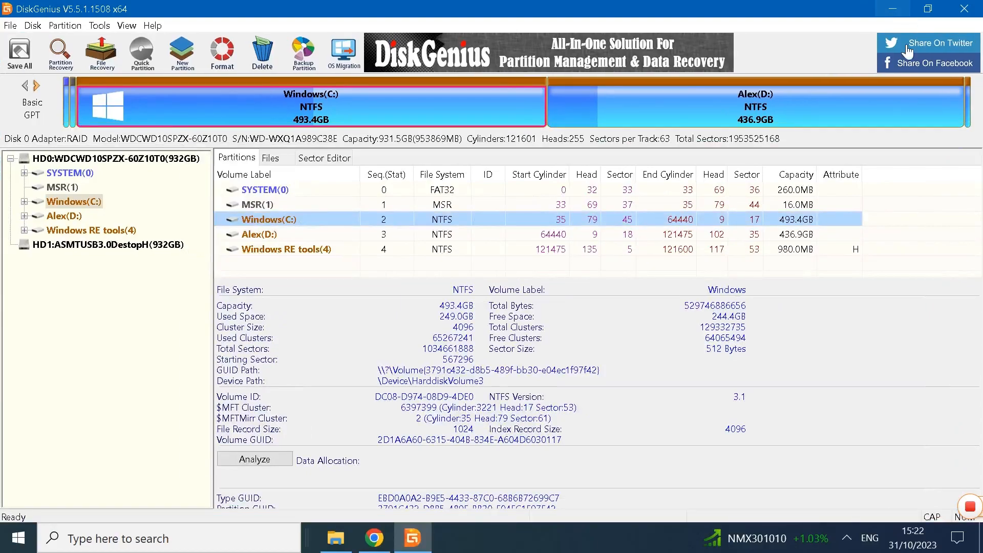
left_click(342, 55)
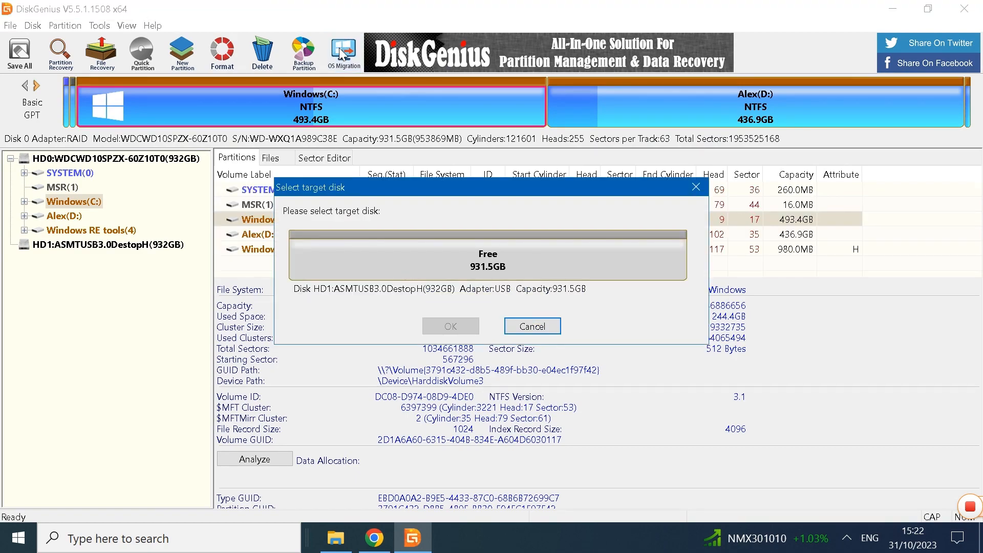
left_click(481, 259)
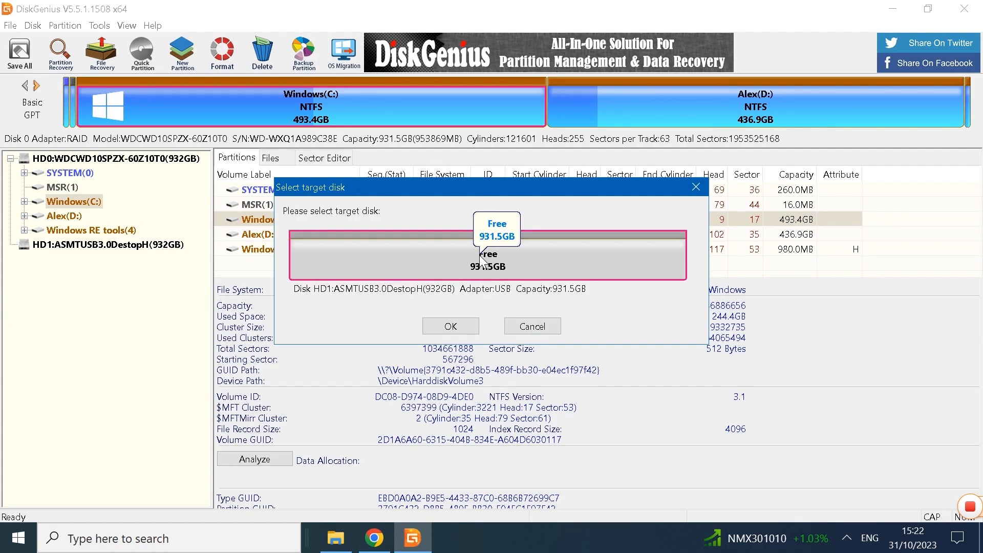
left_click(450, 326)
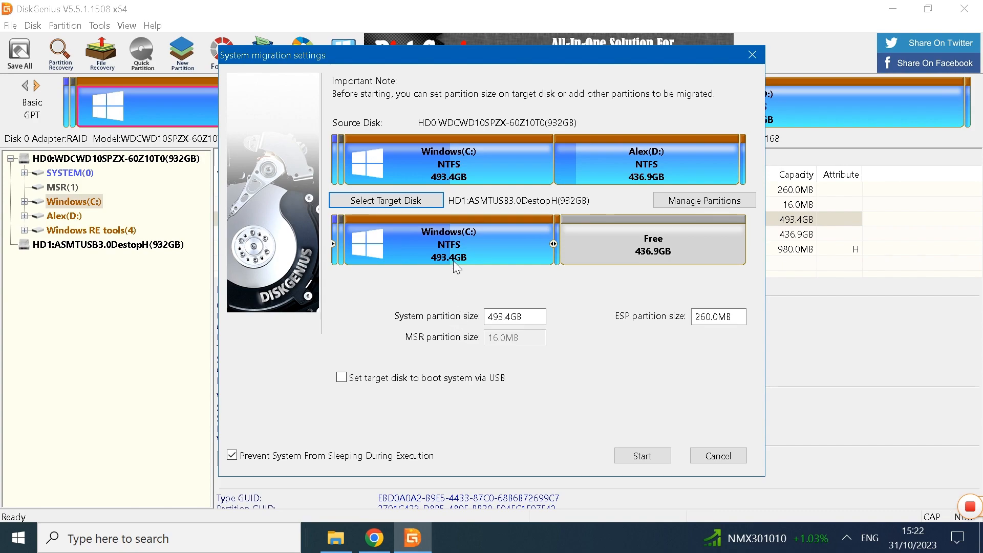
Step: Add the source disk's D: partition to the list of partitions to be migrated
left_click(438, 160)
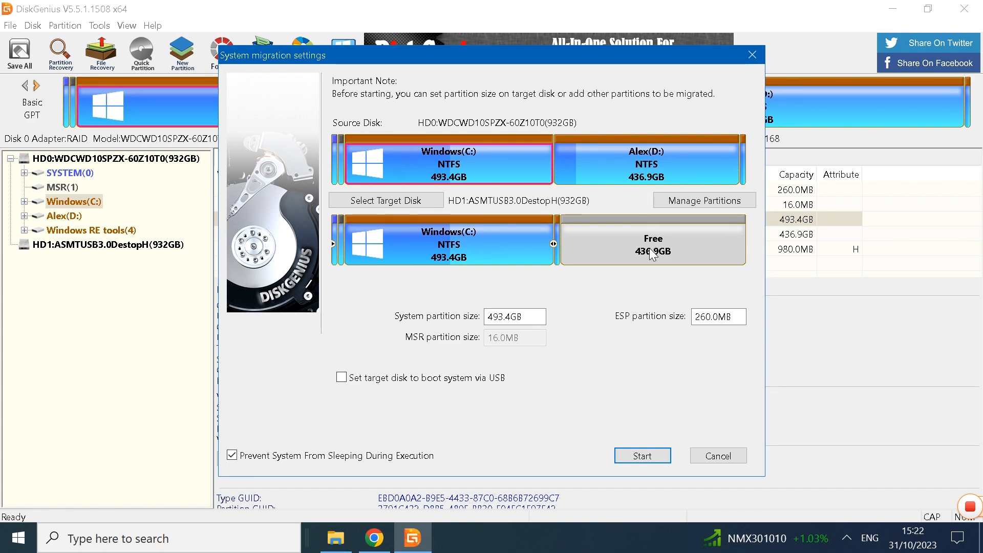
left_click(690, 201)
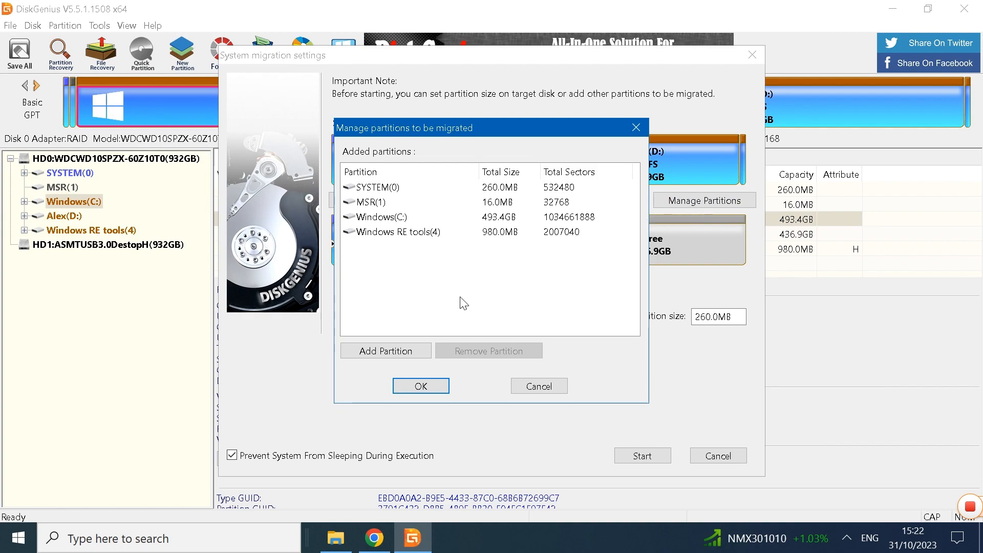
left_click(387, 350)
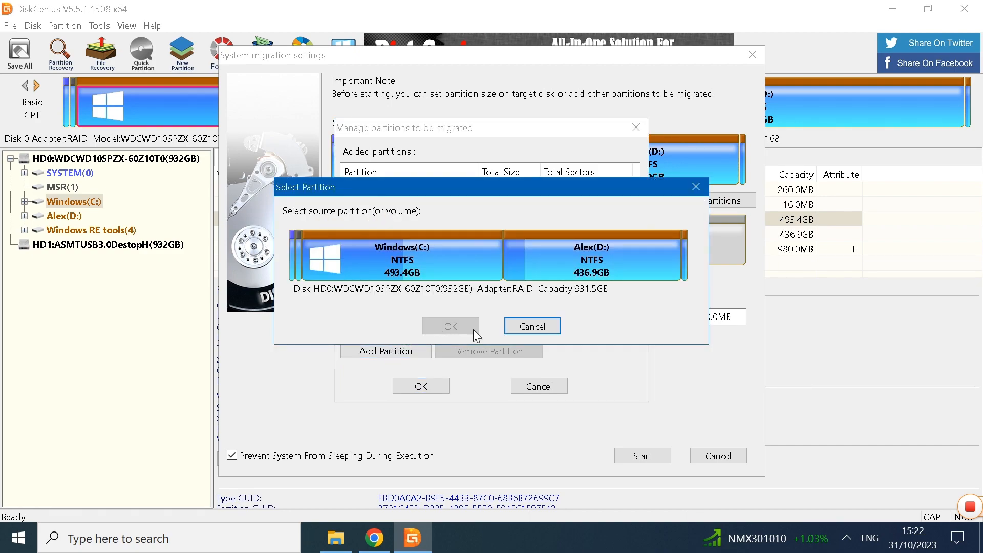
left_click(593, 263)
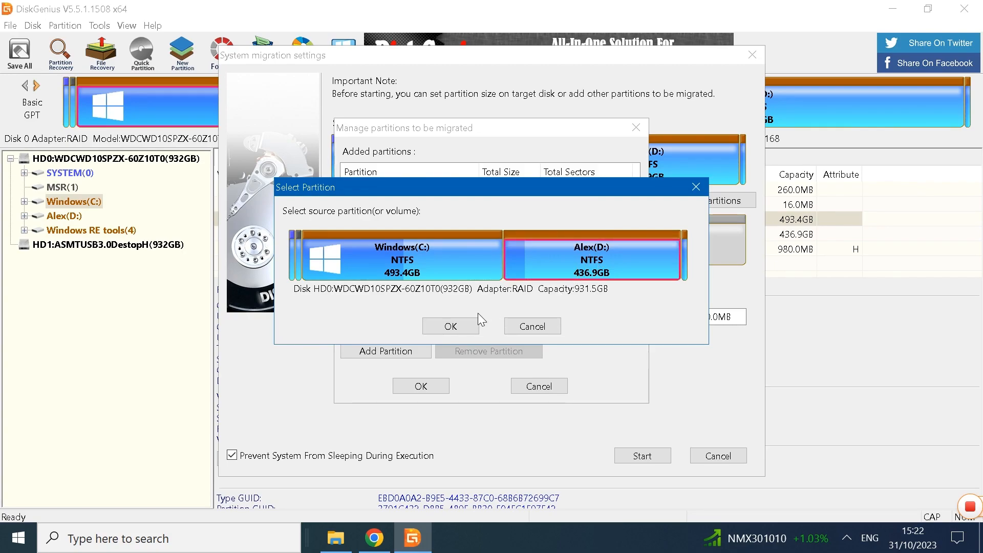
left_click(450, 326)
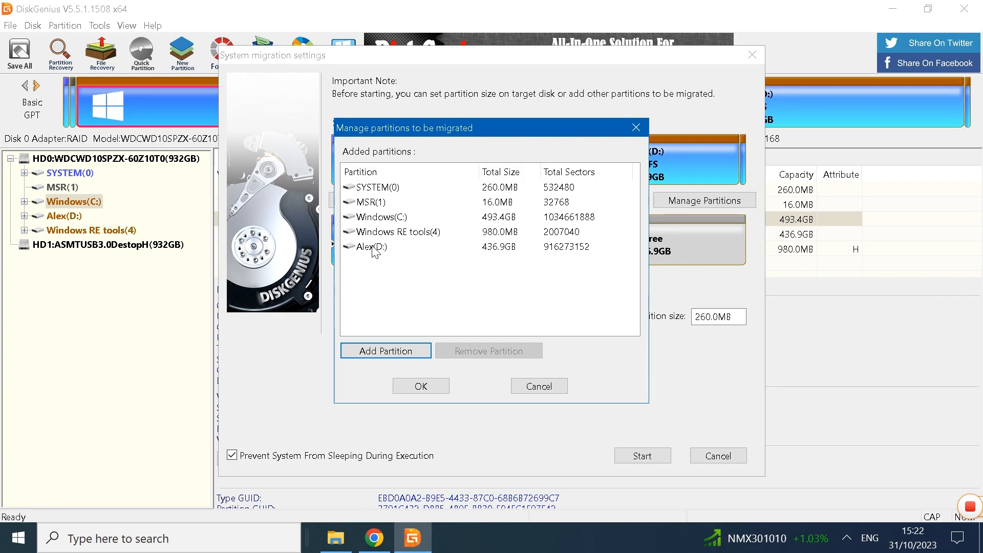
left_click(421, 387)
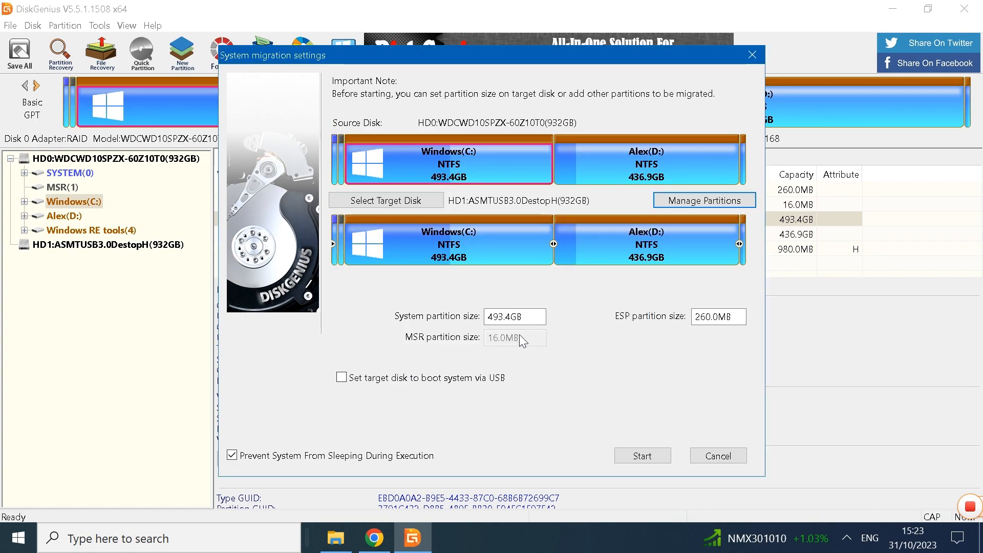
Step: Shrink the Windows (C:) partition on the target disk to about 400.1 GB, enlarging the D: partition to about 530.2 GB
left_click(642, 160)
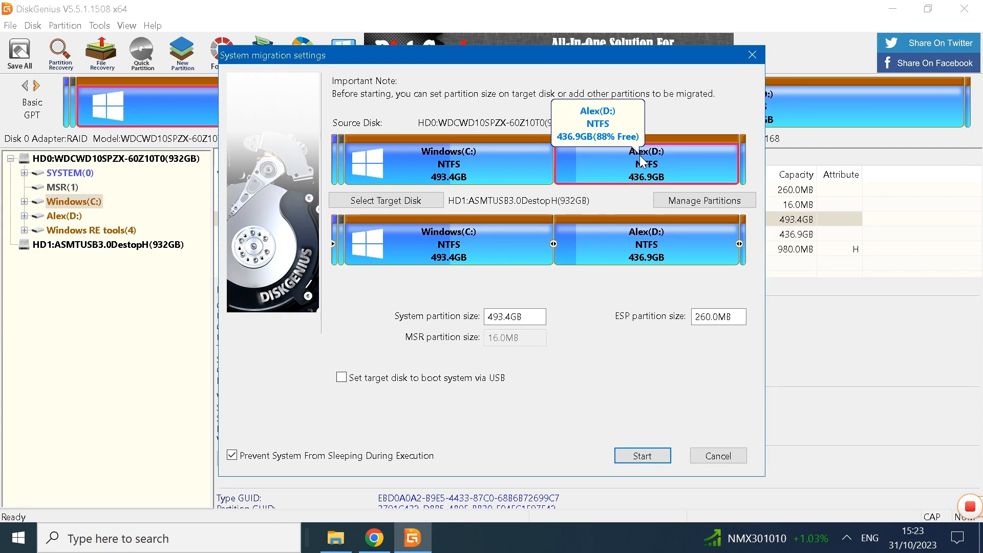
left_click(654, 251)
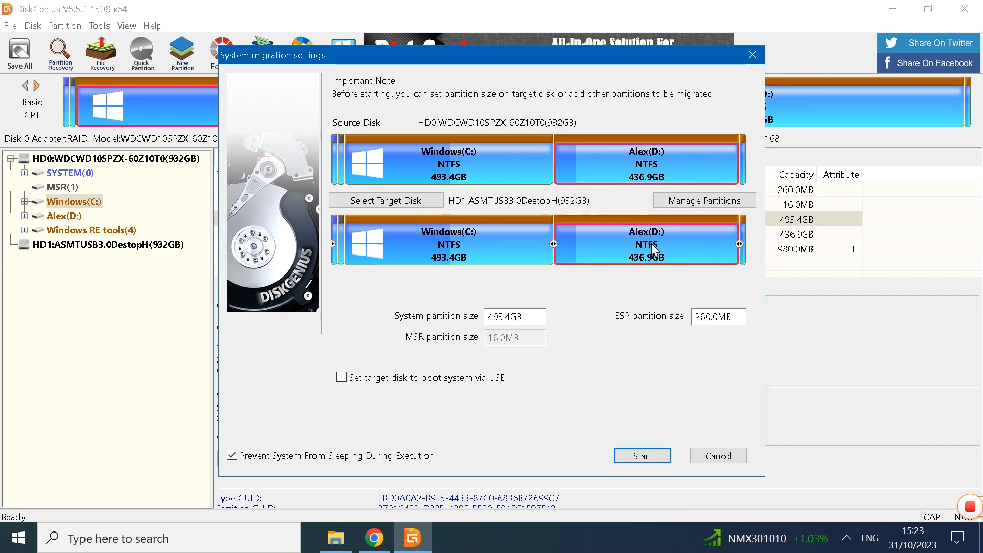
left_click(468, 157)
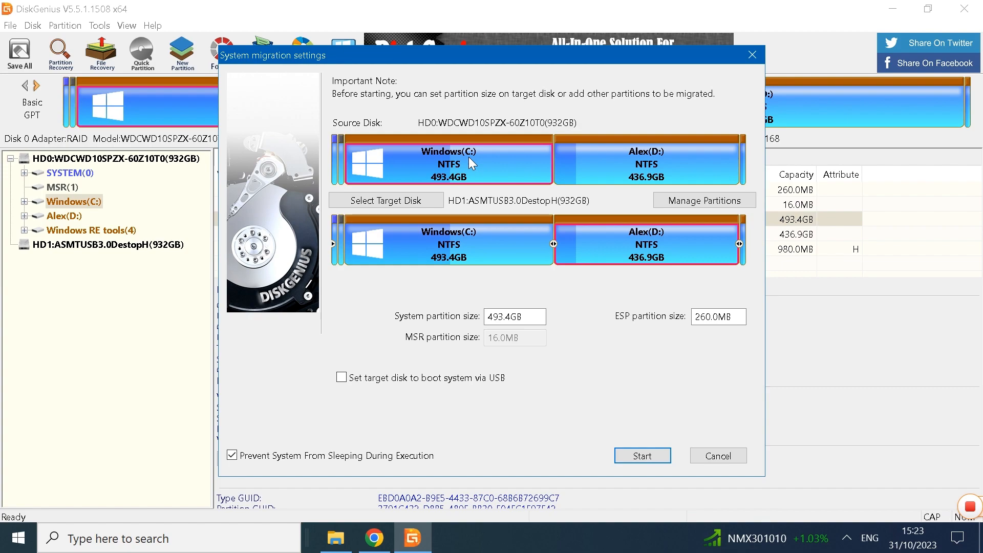
left_click(454, 245)
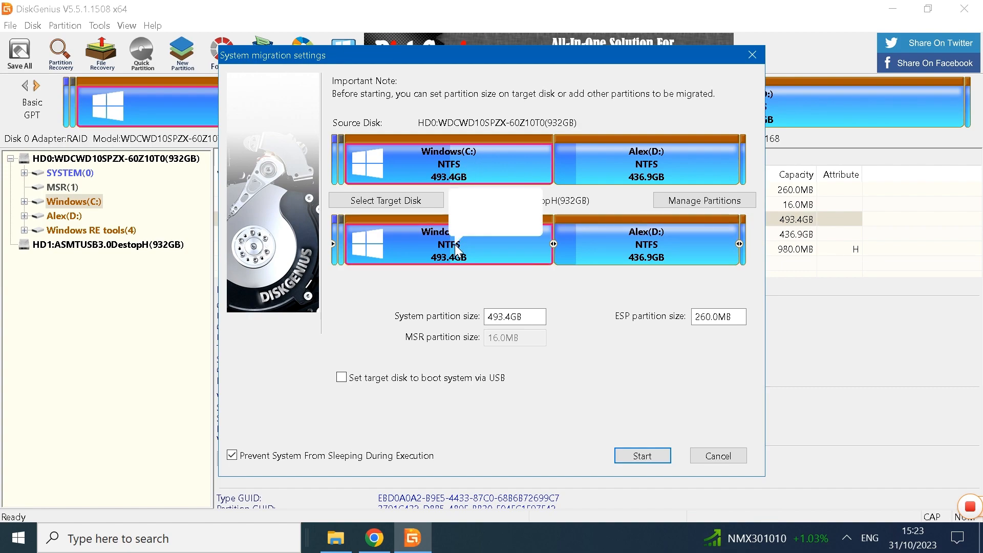
left_click(555, 244)
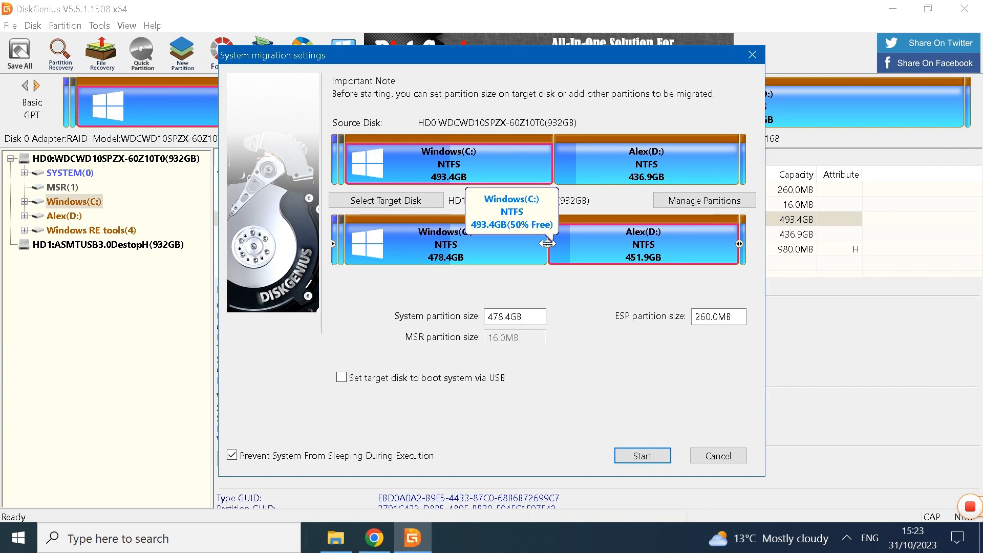
left_click_drag(553, 244, 514, 243)
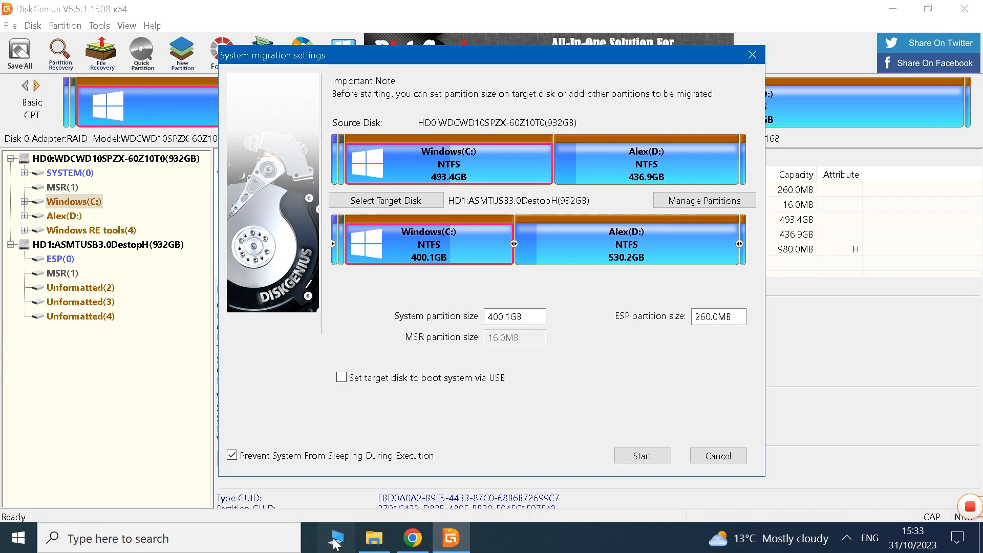
Step: Switch to File Explorer and check the used space and capacity of the Windows (C:) and D: drives in their properties
left_click(336, 540)
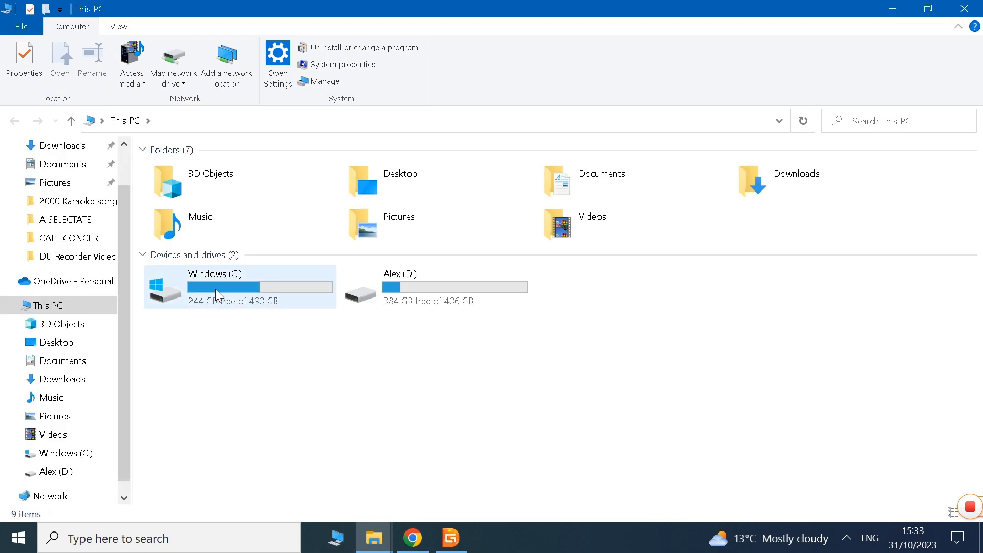
right_click(214, 289)
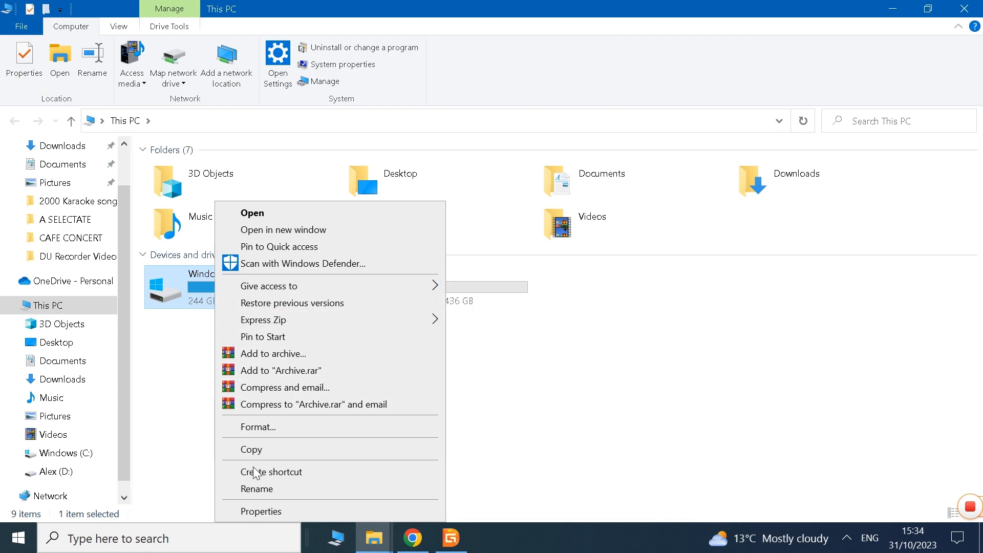
left_click(261, 511)
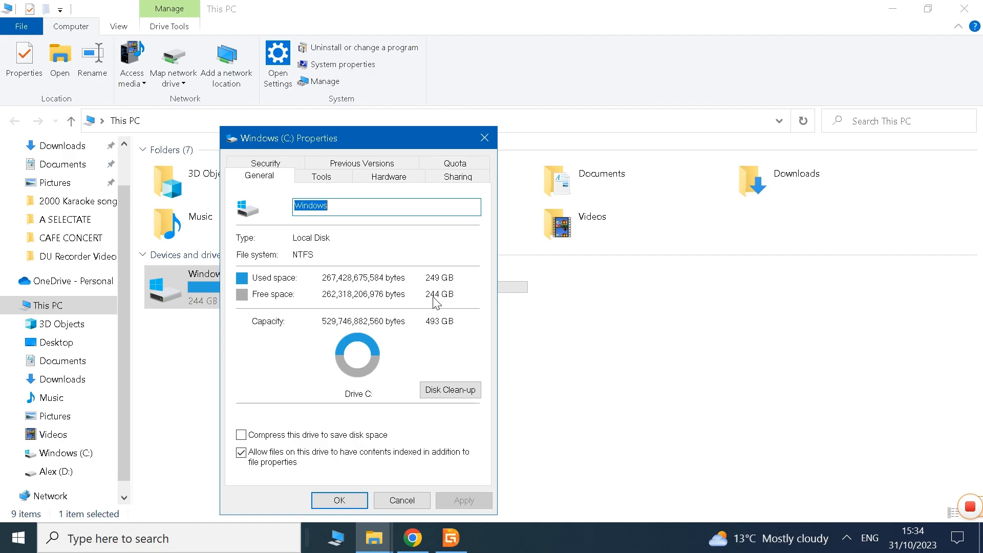
left_click(342, 501)
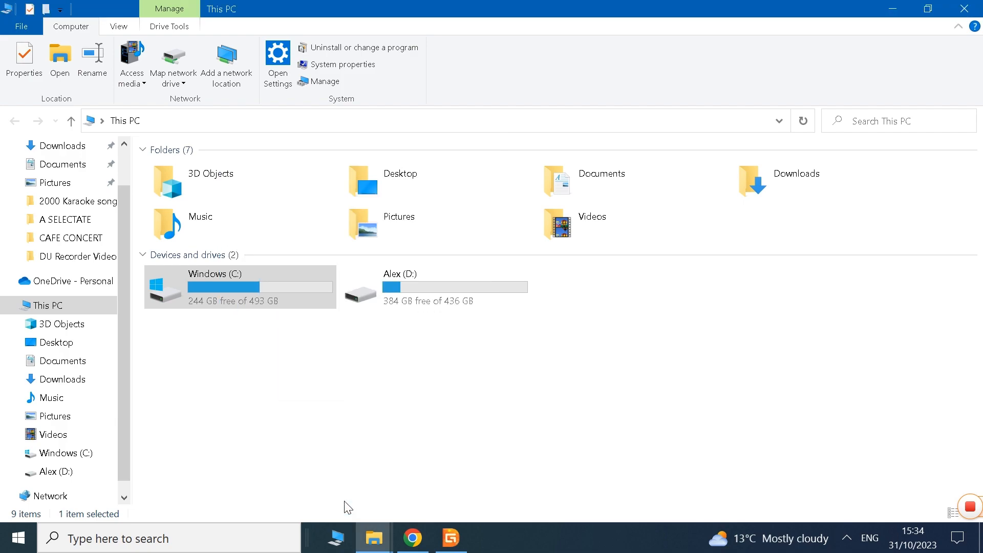
right_click(402, 281)
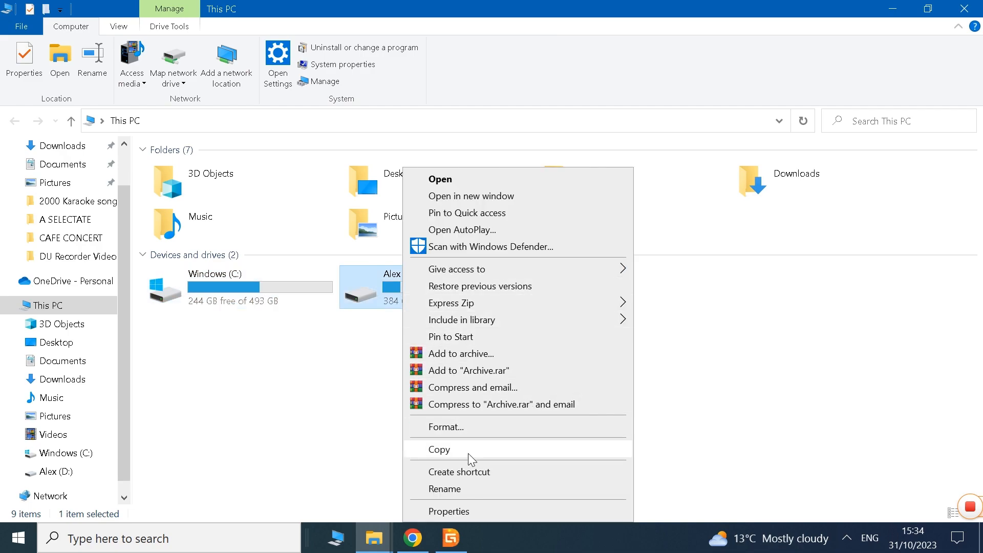
left_click(465, 511)
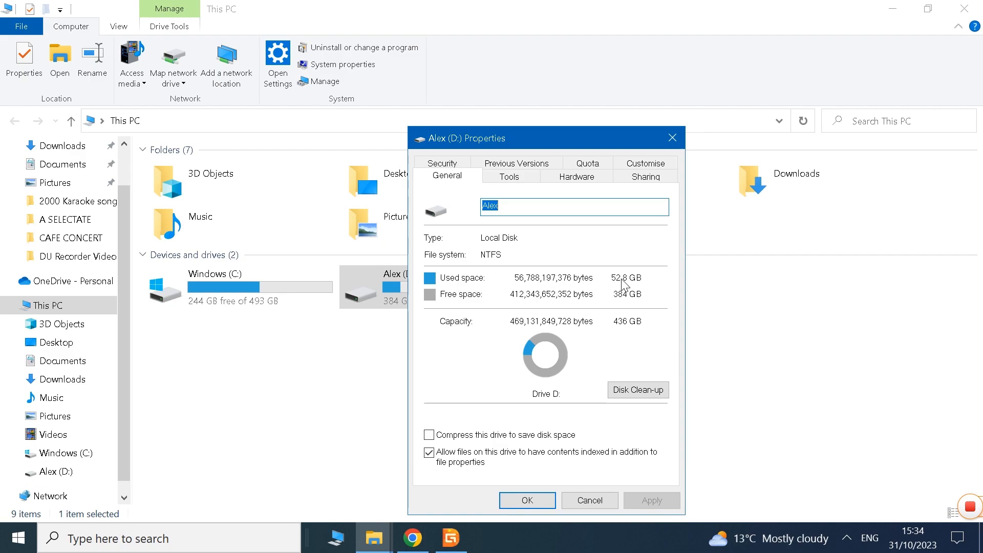
left_click(528, 499)
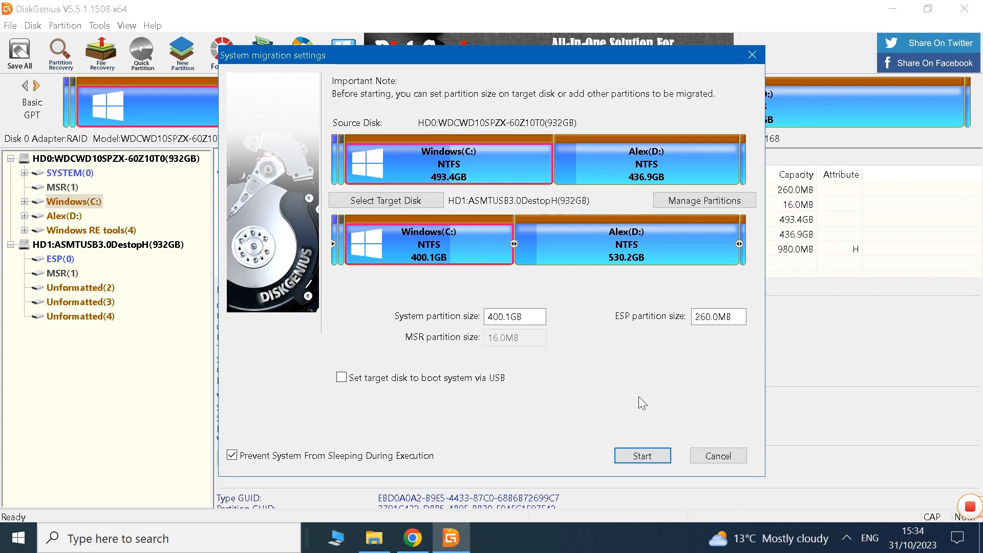
Step: Run the system migration to HD1:ASMTUSB3.0DestopH (932GB) as a Hot Migration, accepting that the target disk is overwritten, and acknowledge its completion
left_click(643, 456)
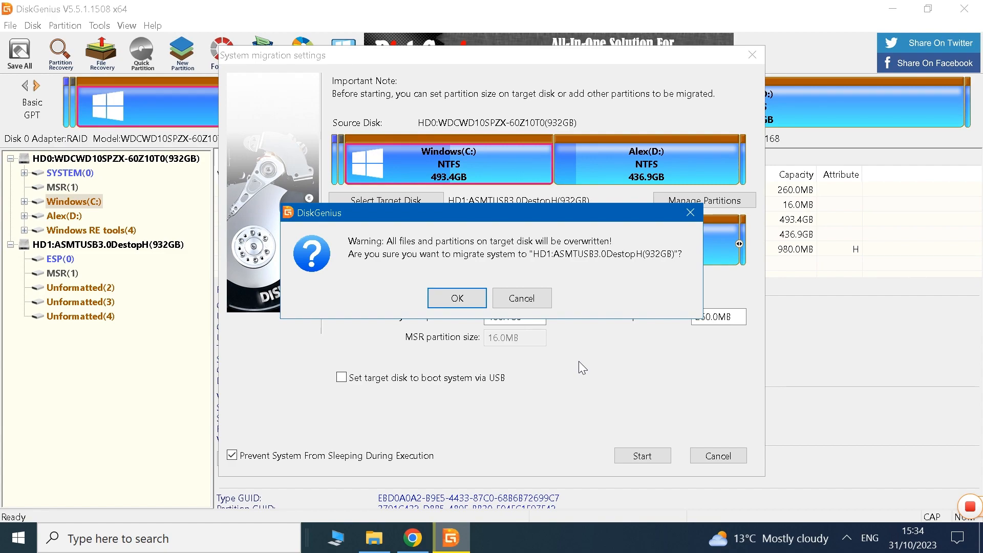
left_click(458, 299)
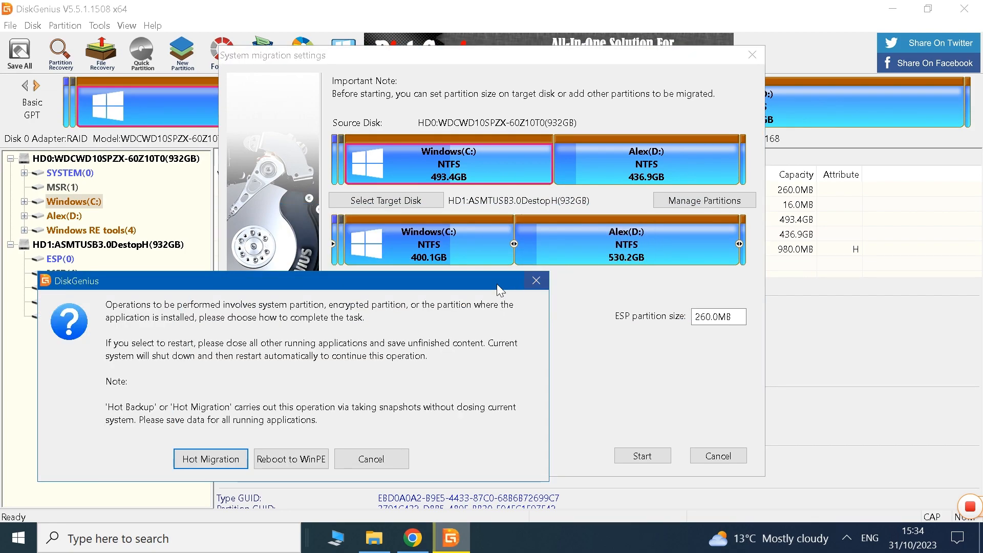
left_click(218, 459)
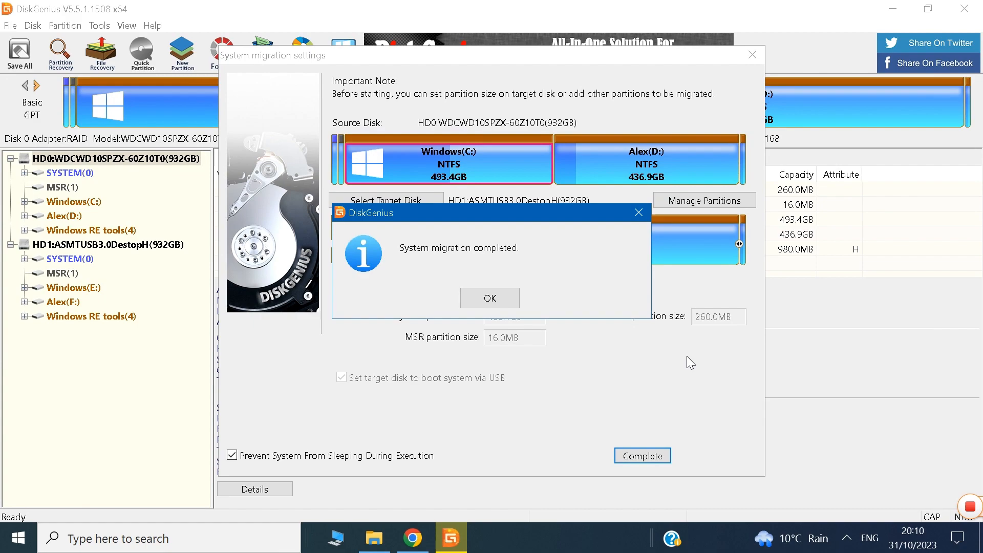
left_click(483, 296)
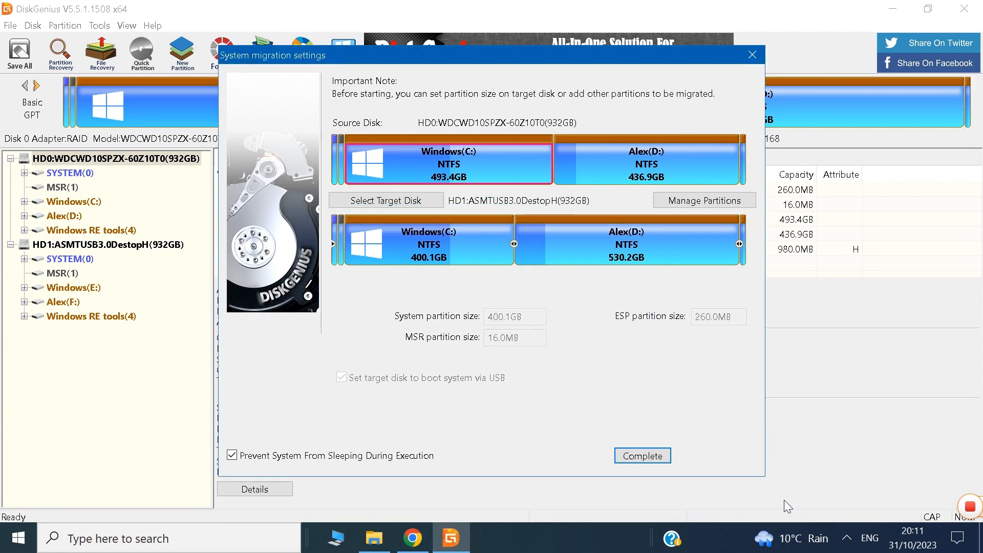
Step: Safely eject the USB 3.0 Destop HD external disk from Windows and close the completed system migration settings
left_click(848, 538)
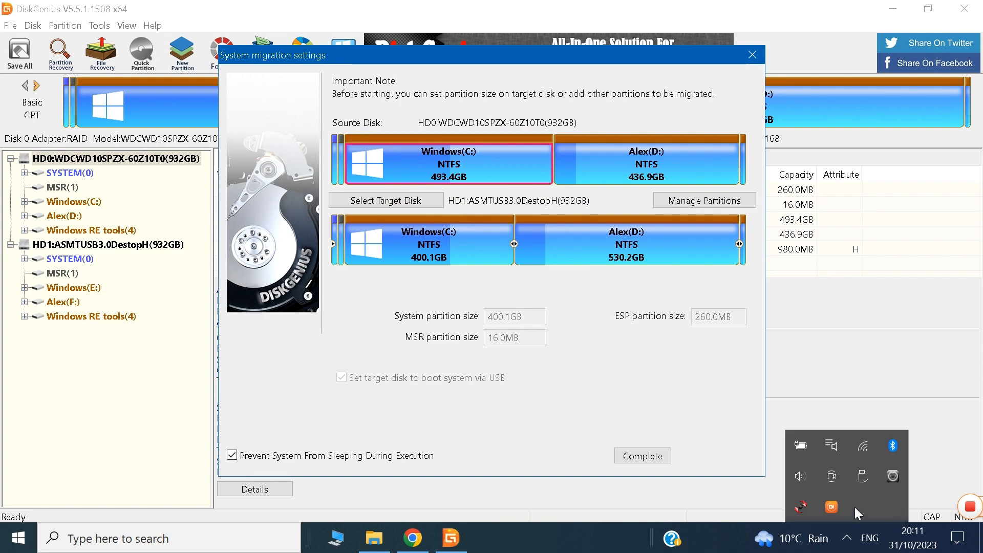
left_click(865, 478)
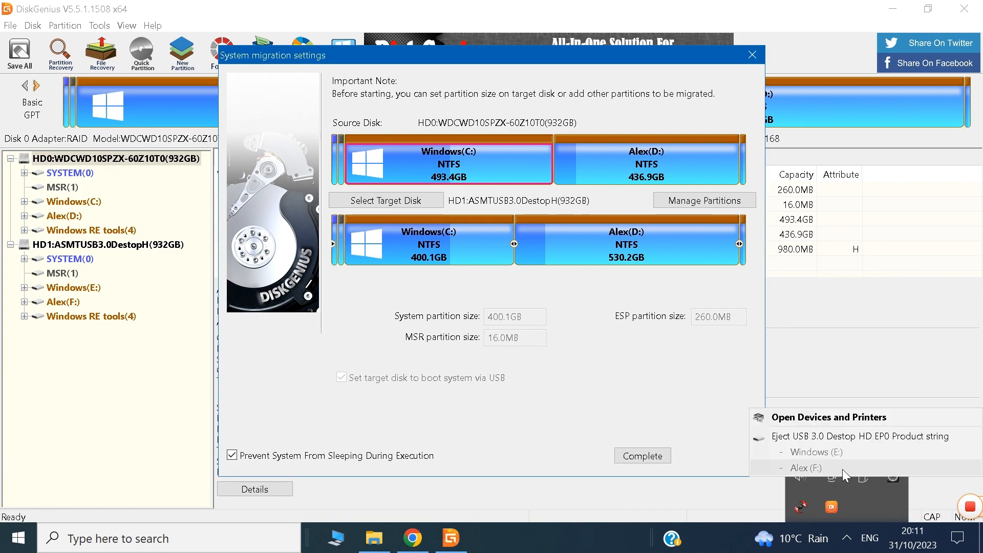
left_click(813, 435)
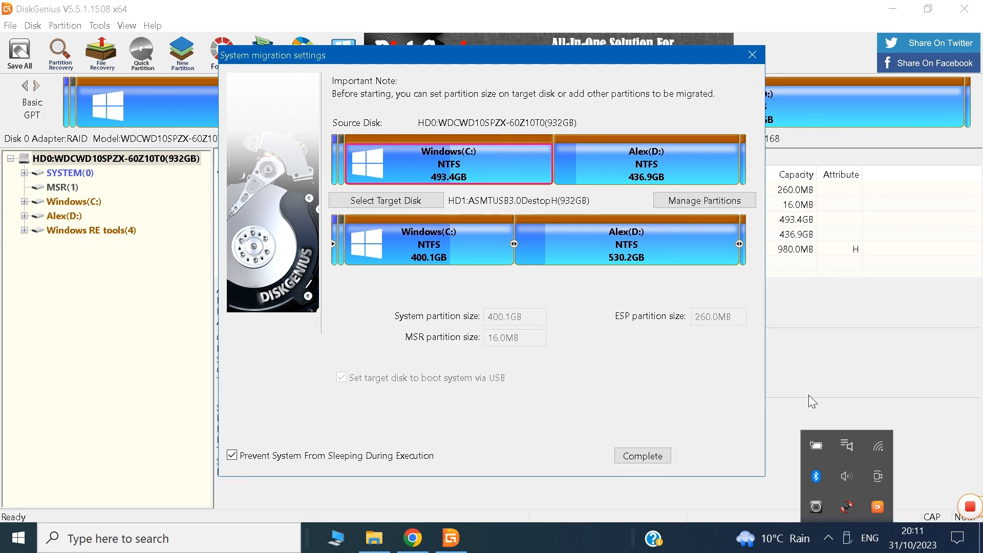
left_click(655, 455)
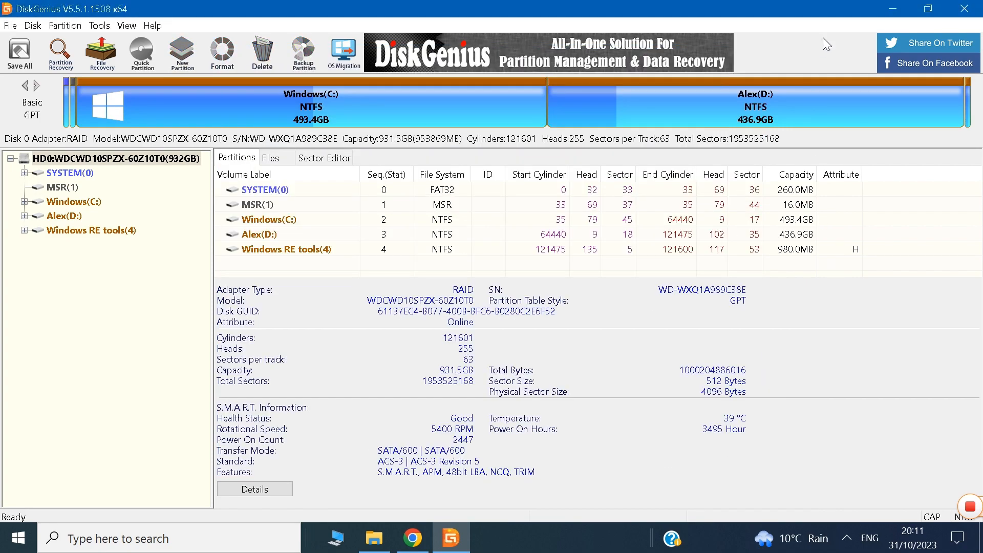